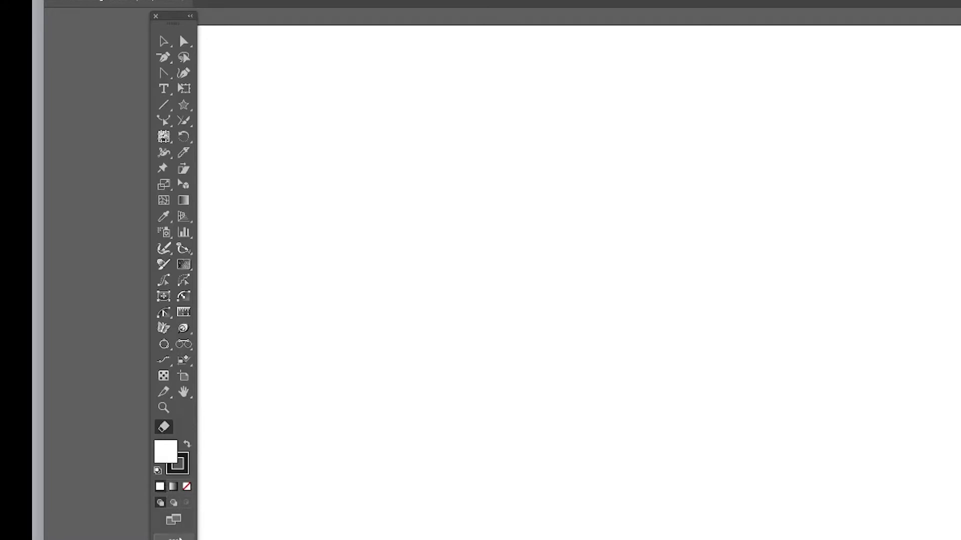
Step: Open the All Tools drawer and browse its Select, Draw, Type, Paint, Modify, Navigate and Add Ons categories
click(173, 537)
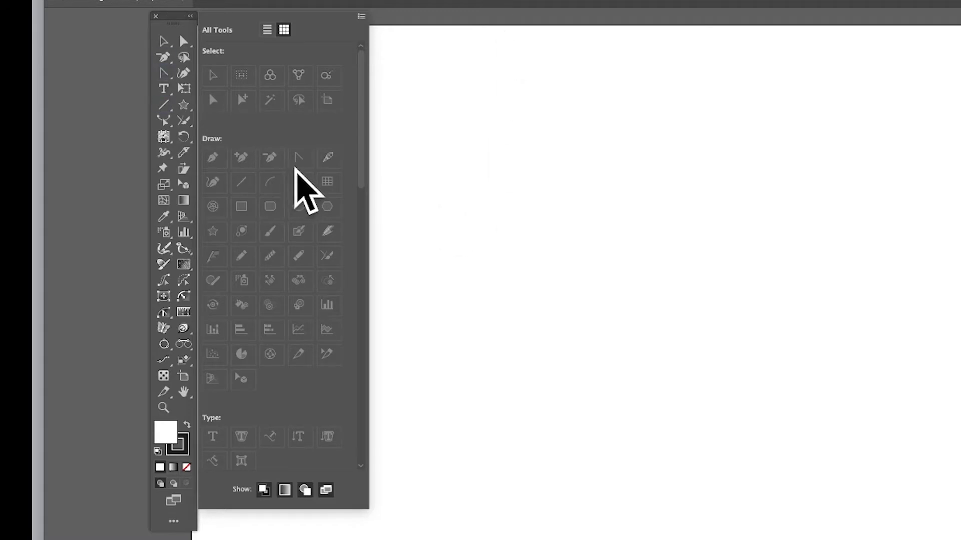
scroll(300, 189, down, 10)
scroll(295, 171, up, 8)
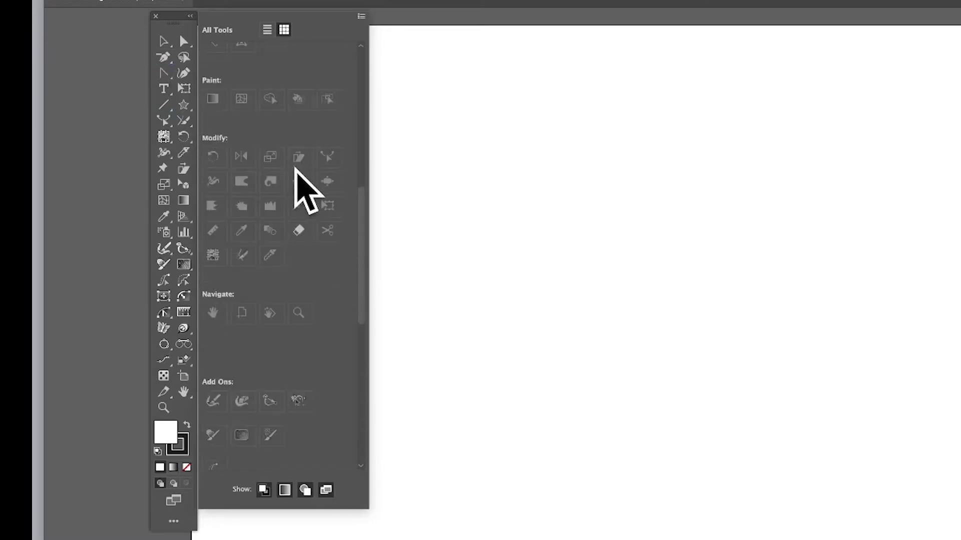
scroll(295, 171, down, 3)
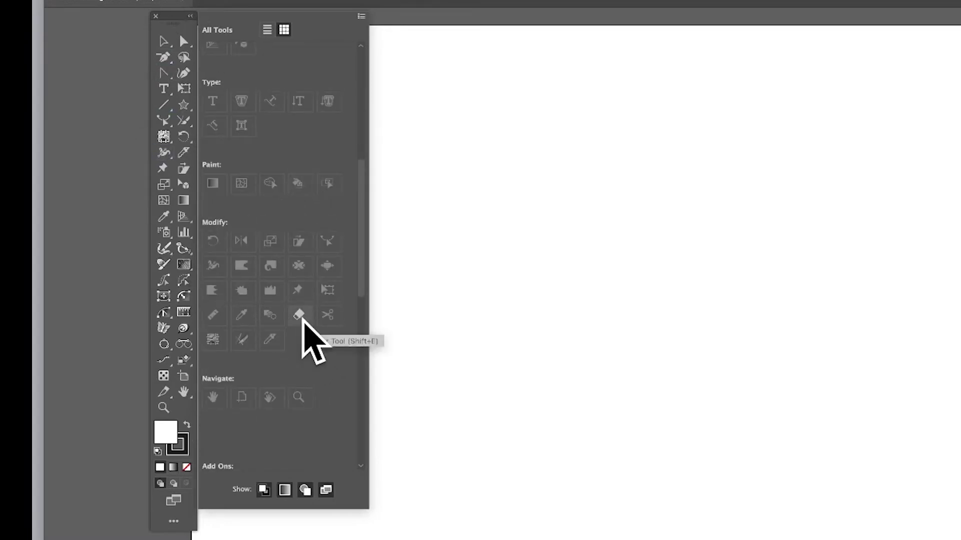
scroll(292, 141, down, 5)
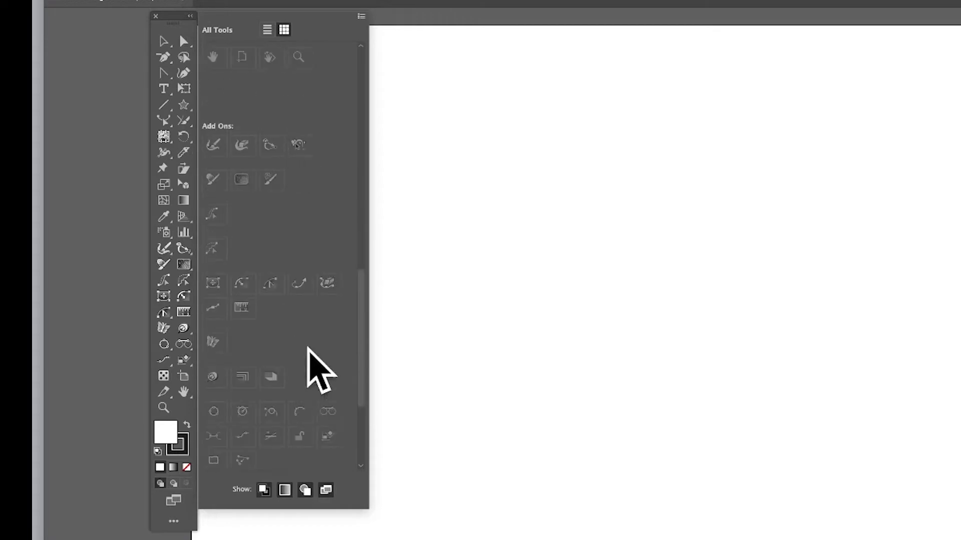
scroll(337, 286, down, 4)
scroll(338, 288, up, 8)
scroll(325, 267, up, 3)
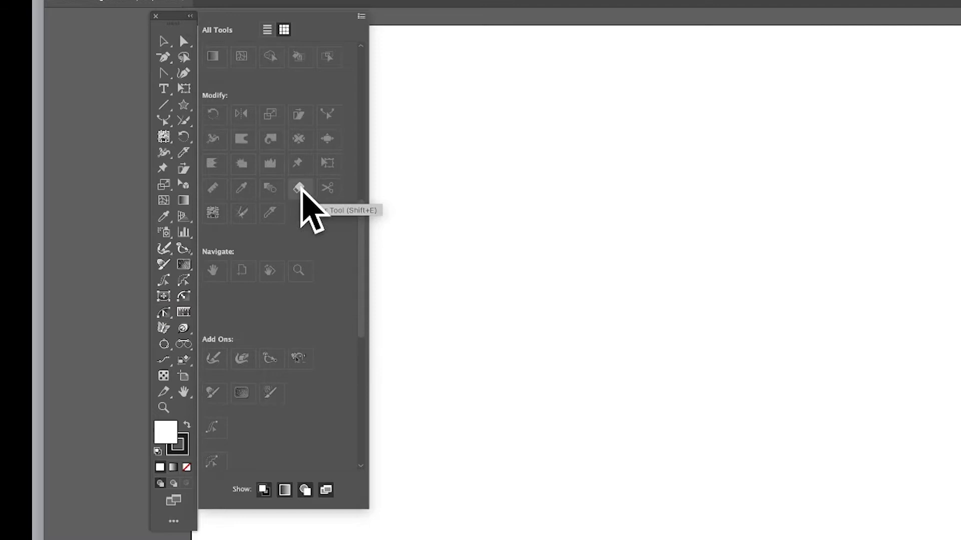
drag(300, 189, 172, 192)
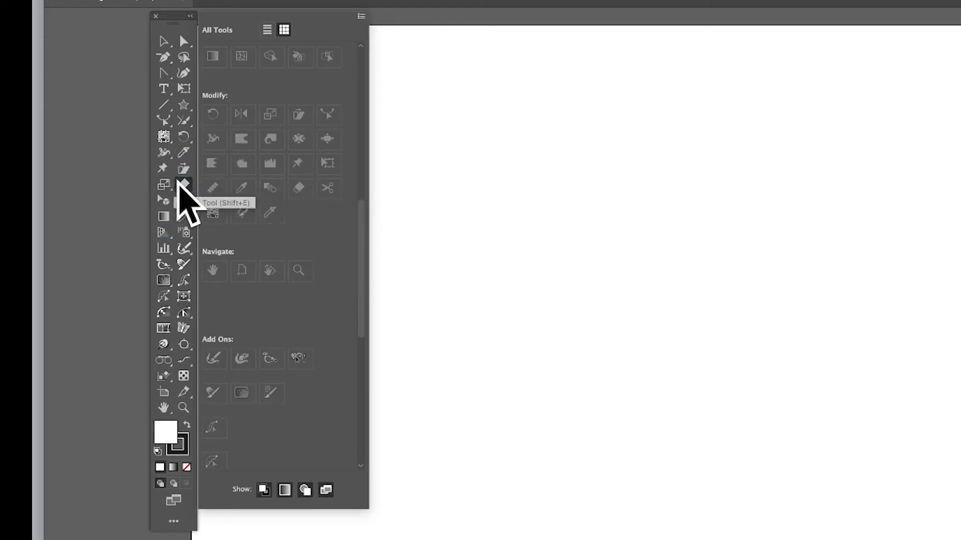
drag(181, 184, 304, 212)
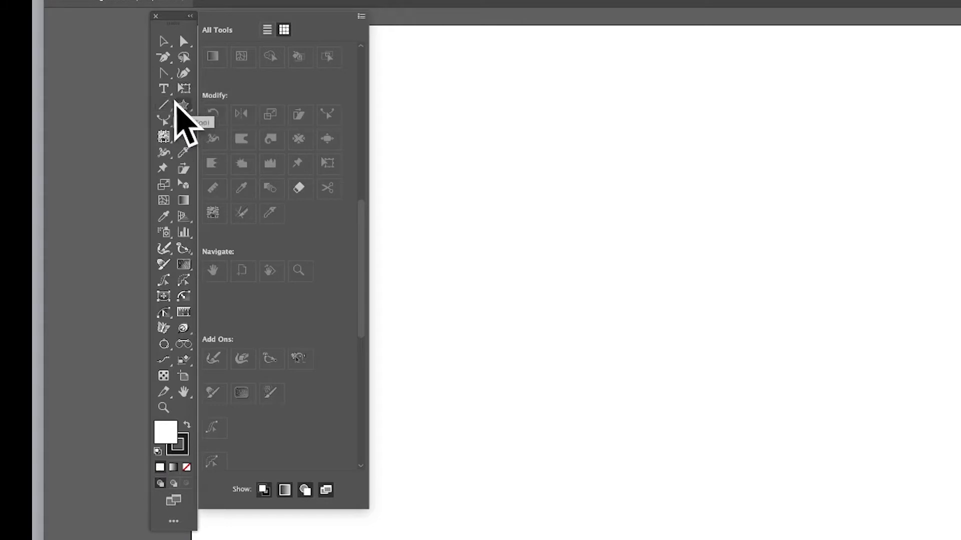
drag(185, 88, 270, 92)
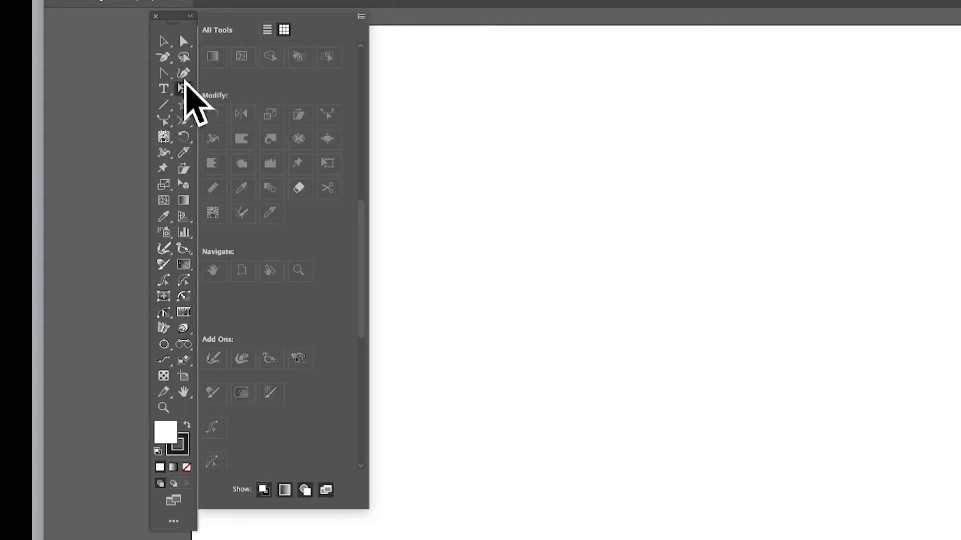
drag(185, 90, 276, 93)
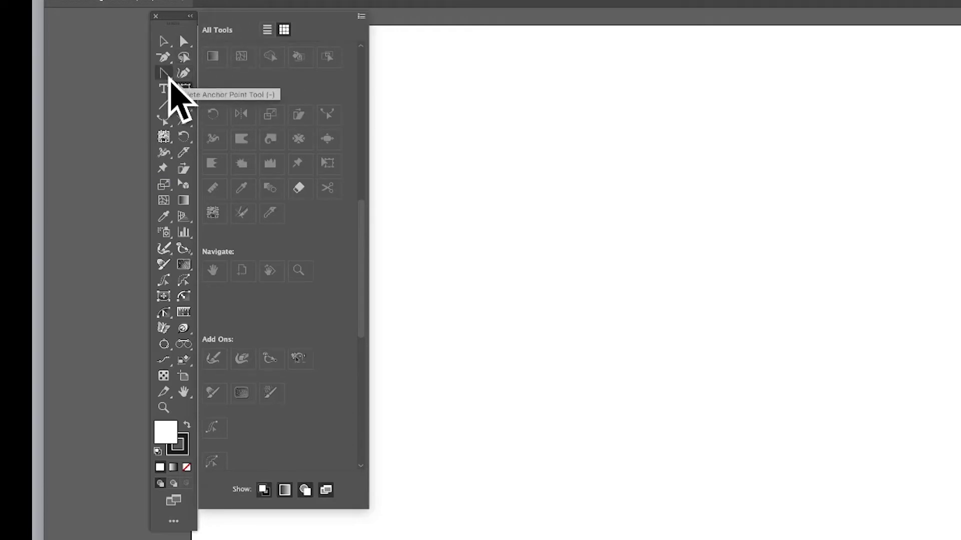
Step: Pull the Anchor Point tool out of its group and place it beside the Pen tools
drag(166, 76, 232, 77)
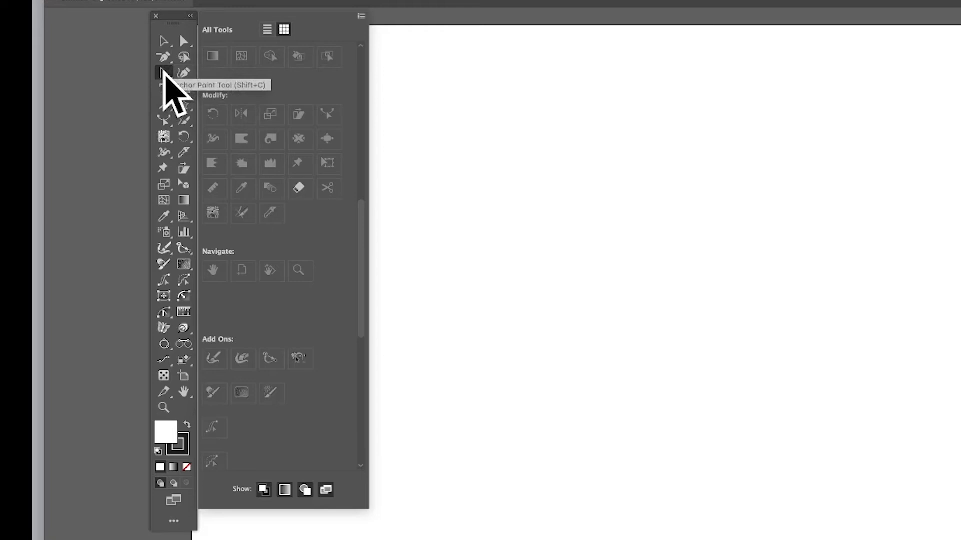
drag(164, 75, 176, 131)
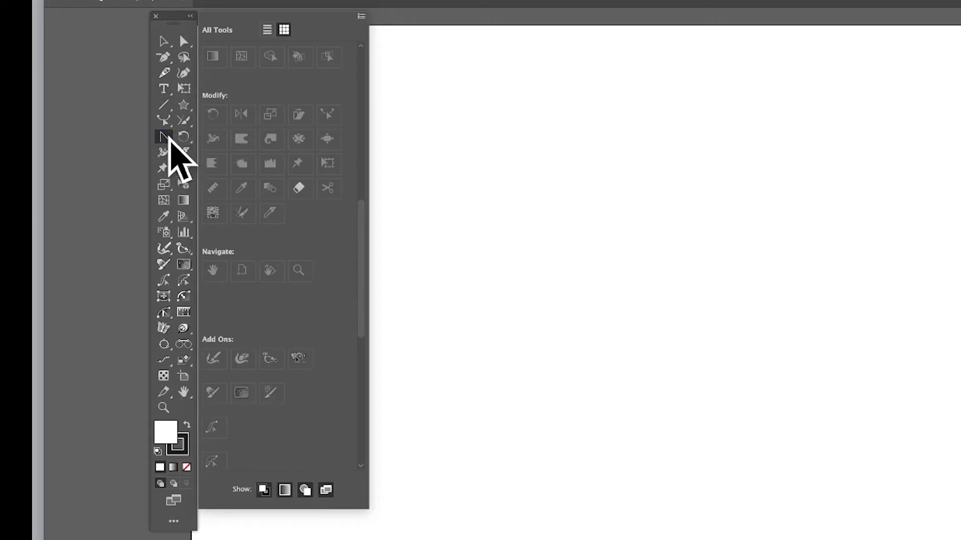
drag(166, 136, 176, 185)
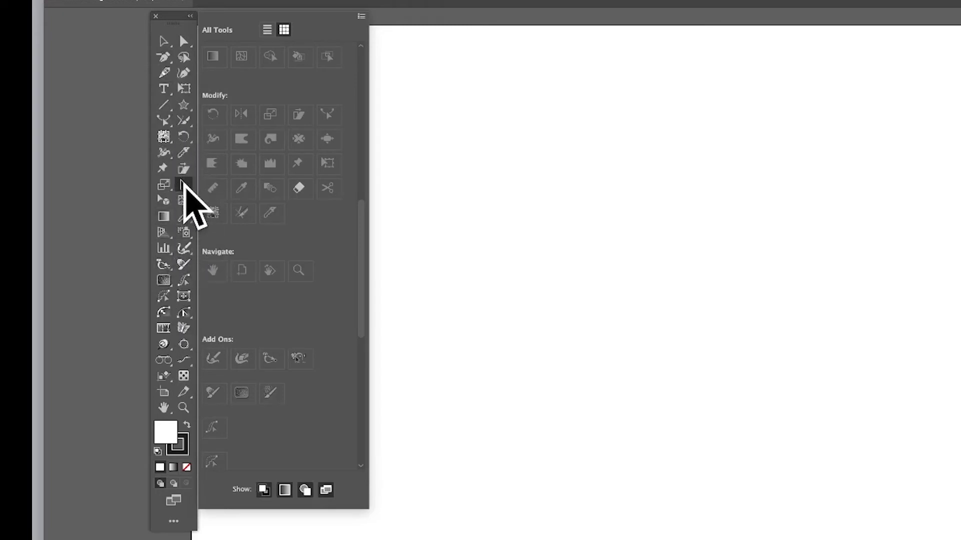
drag(183, 184, 175, 75)
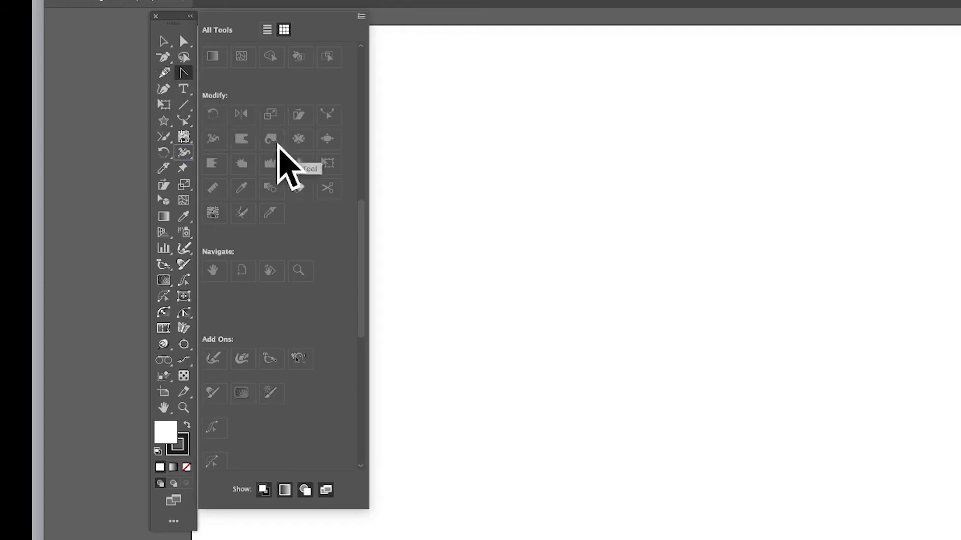
Step: Drag the Mesh tool up the toolbar to sit beside the Star tool
scroll(272, 144, up, 5)
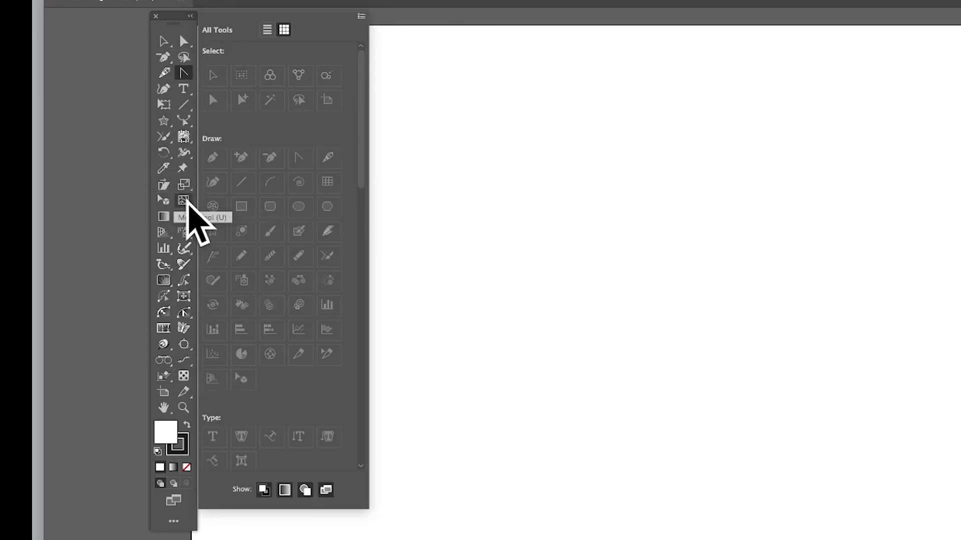
drag(183, 200, 183, 120)
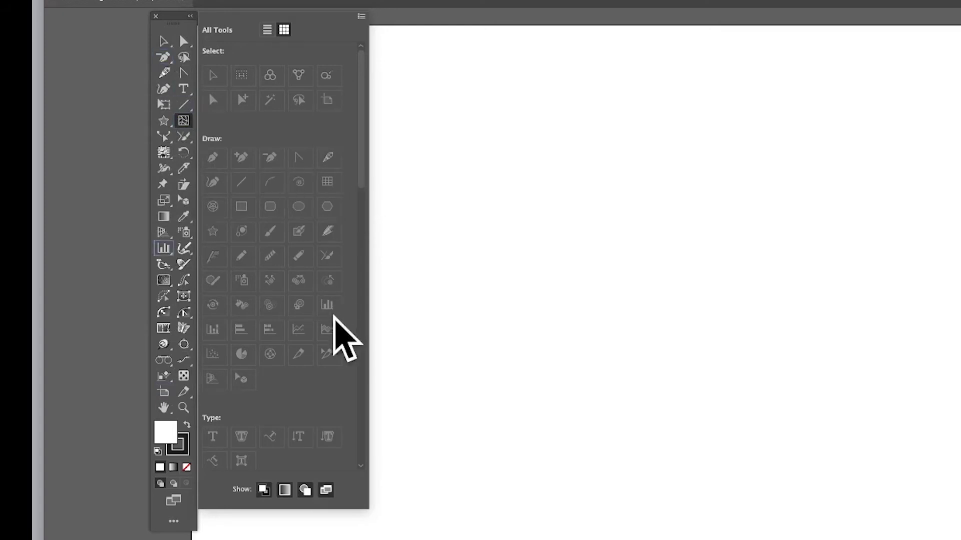
scroll(331, 315, down, 10)
scroll(321, 315, up, 10)
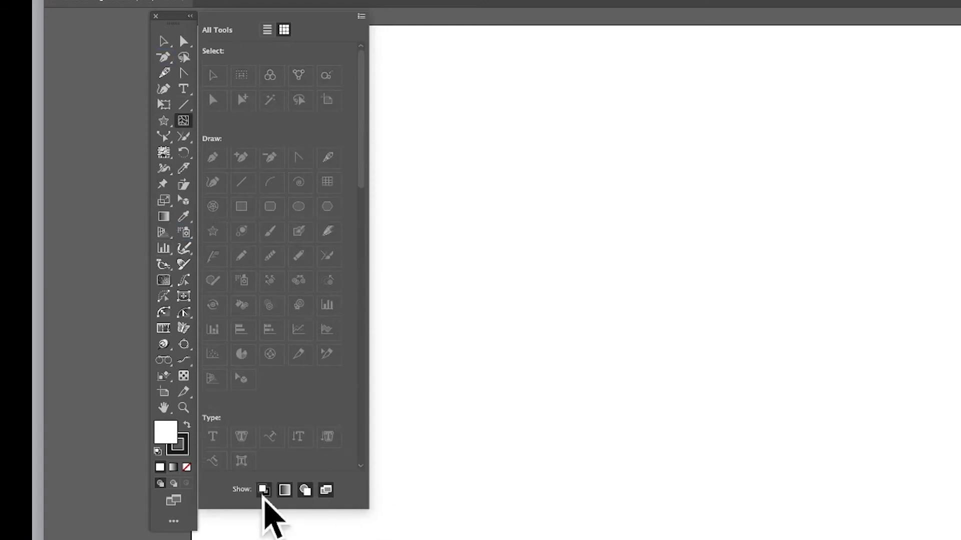
Step: Toggle the fill and stroke controls off and on, then reset the toolbar to its default tools
click(263, 490)
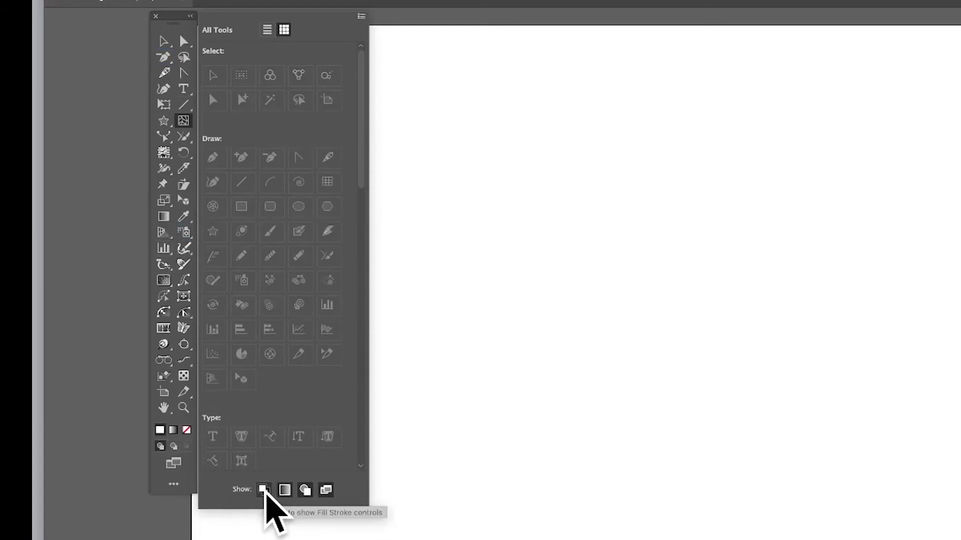
click(263, 489)
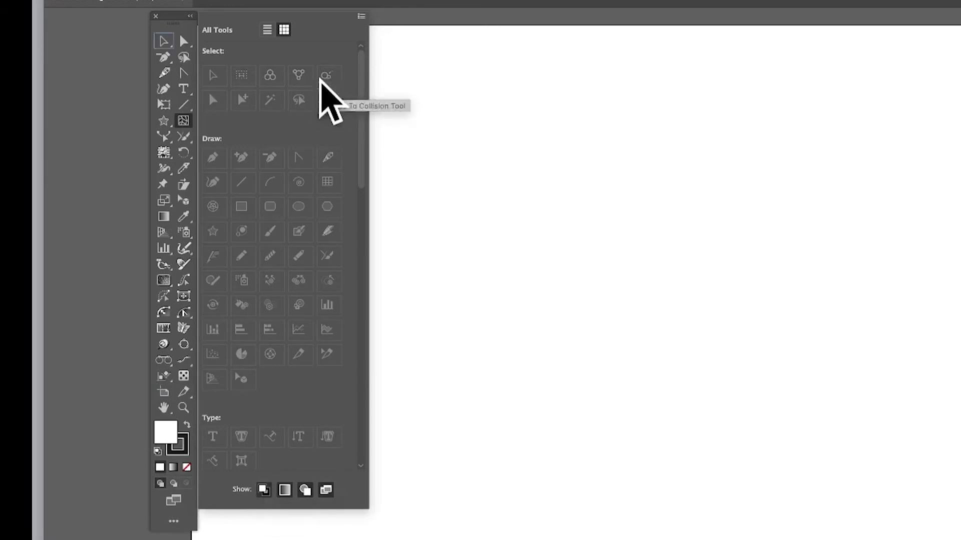
click(362, 18)
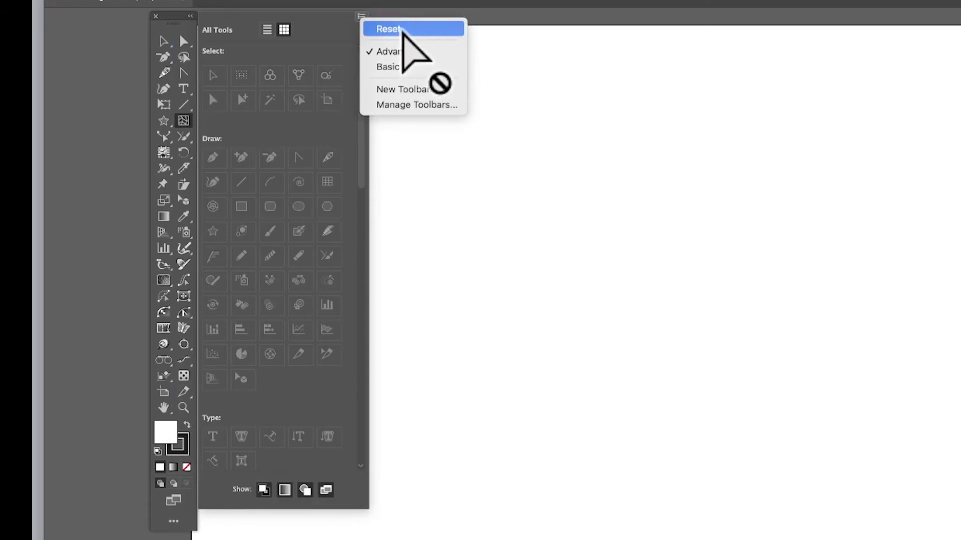
click(403, 30)
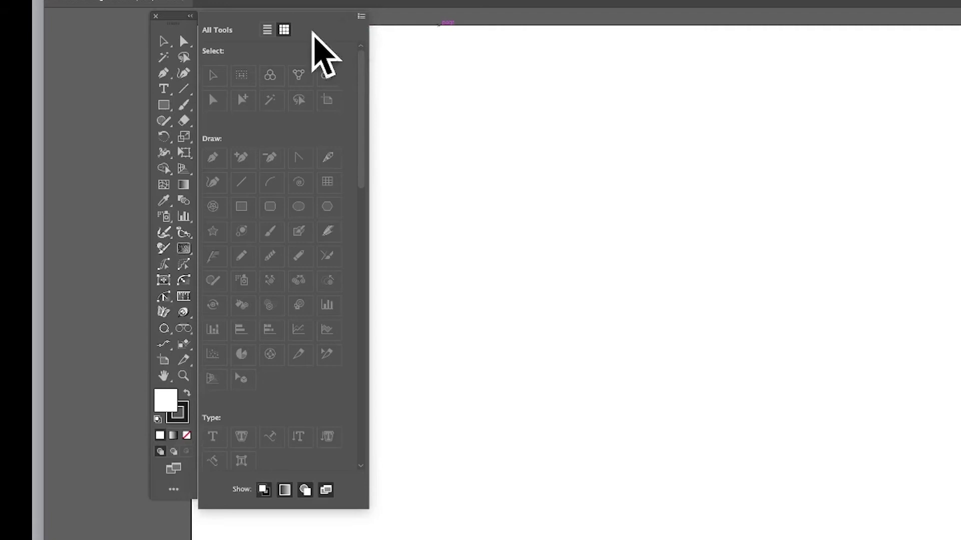
click(361, 18)
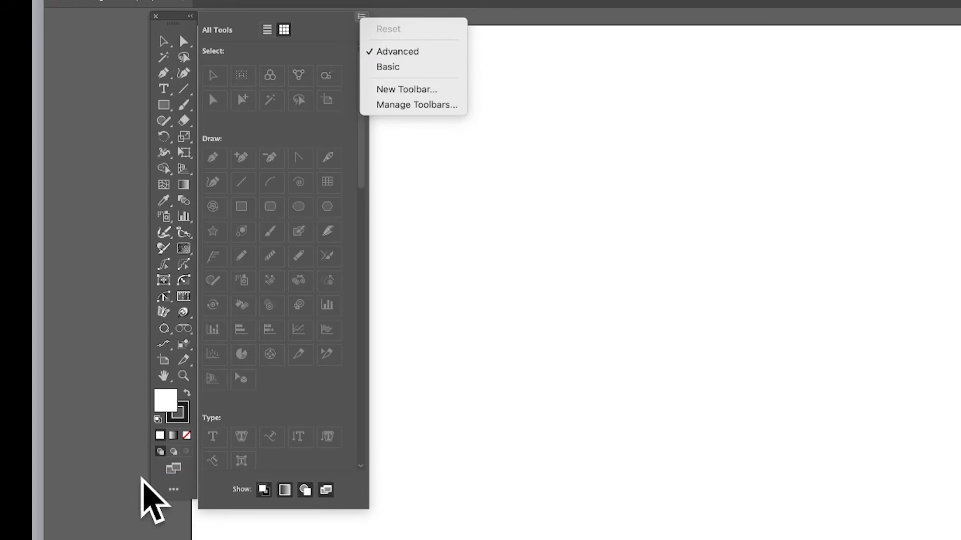
Step: Switch to the Basic toolbar and move the Artboard tool higher, beside the Eraser tool
click(409, 67)
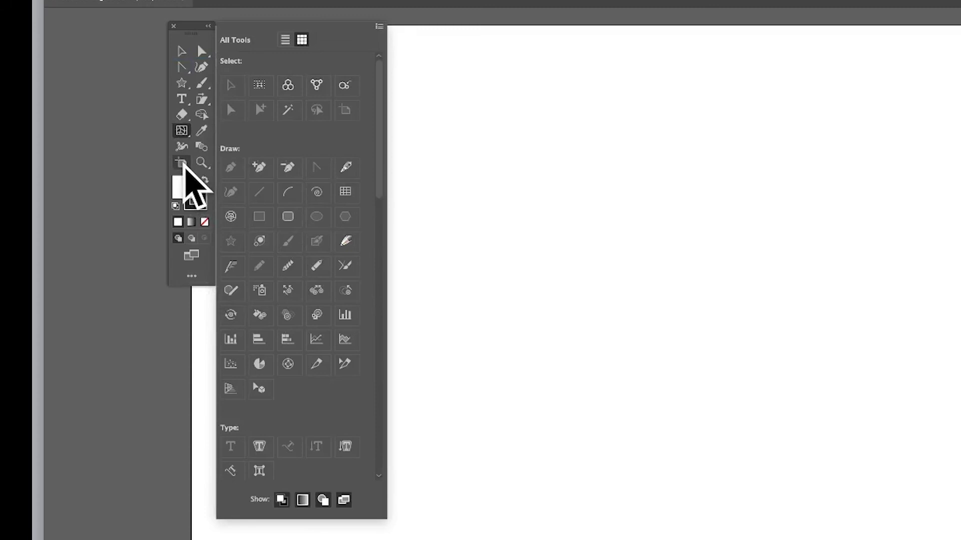
drag(184, 162, 207, 165)
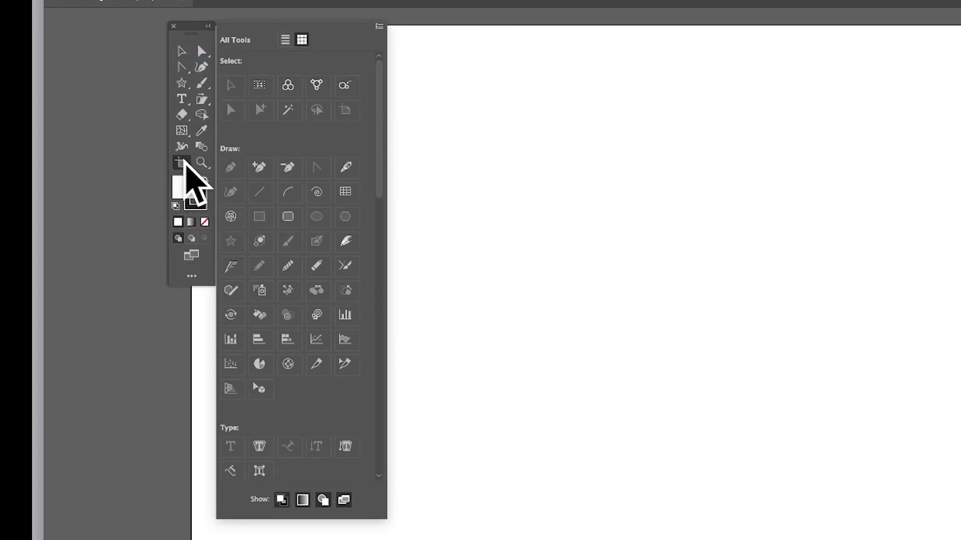
drag(181, 163, 208, 106)
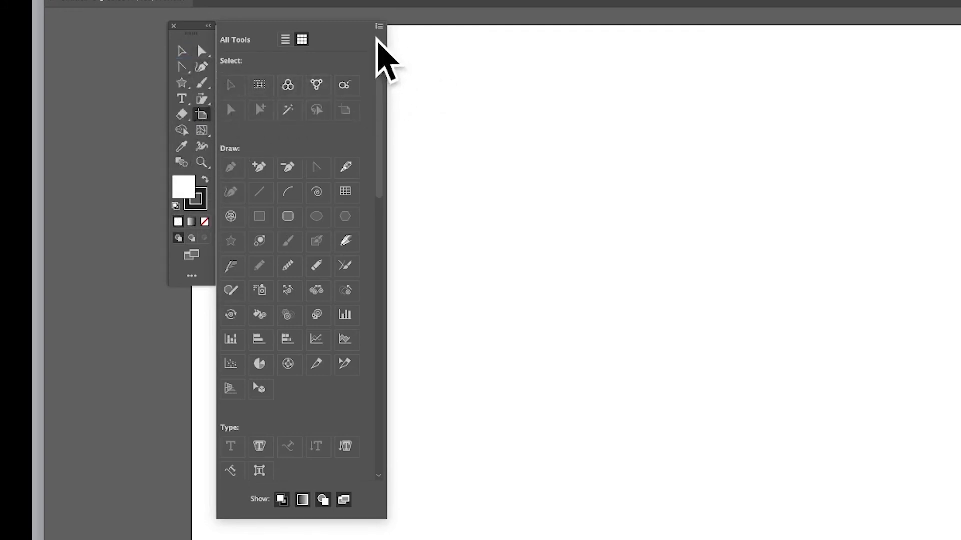
Step: Choose Advanced from the toolbar menu to restore the full two-column tool set
click(382, 27)
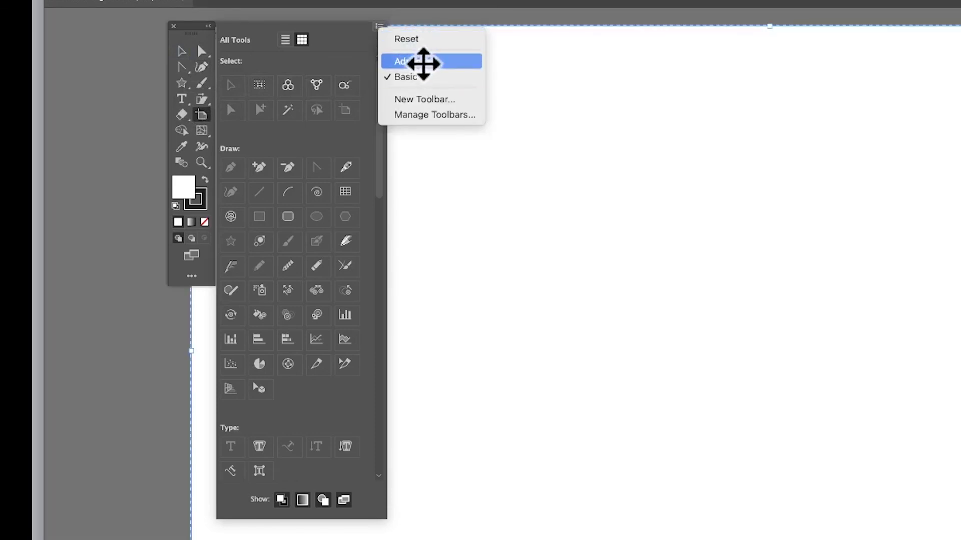
click(422, 62)
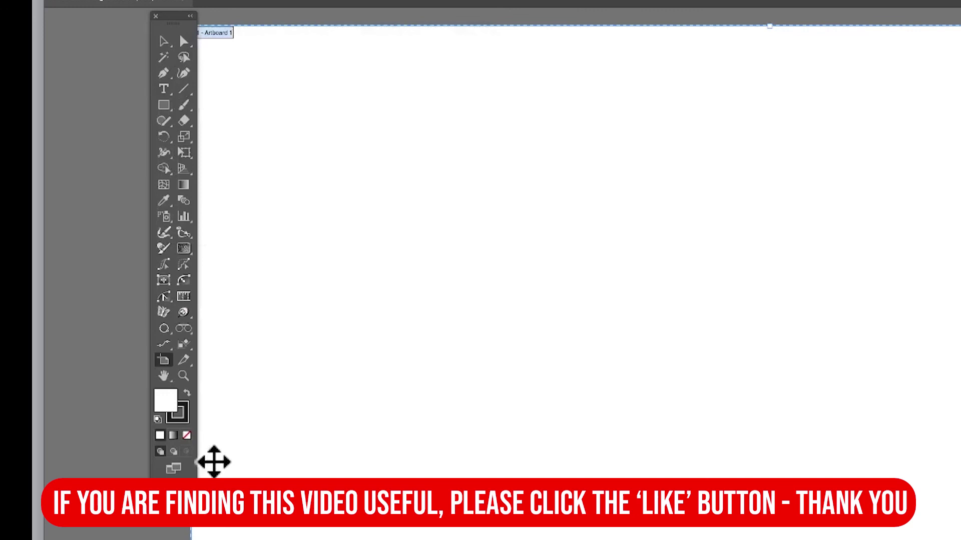